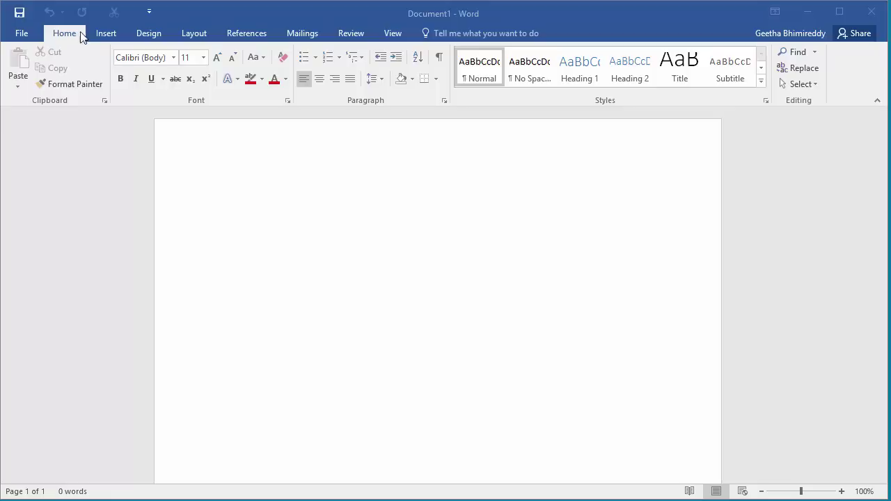
- Switch the ribbon to the Insert tools for the blank document
click(106, 34)
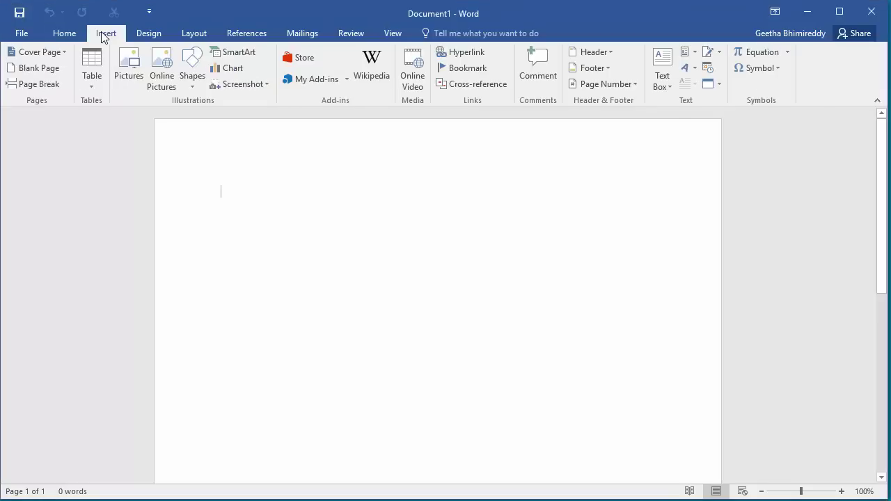
- Insert a Hierarchy > Organization Chart SmartArt graphic into the document
click(237, 55)
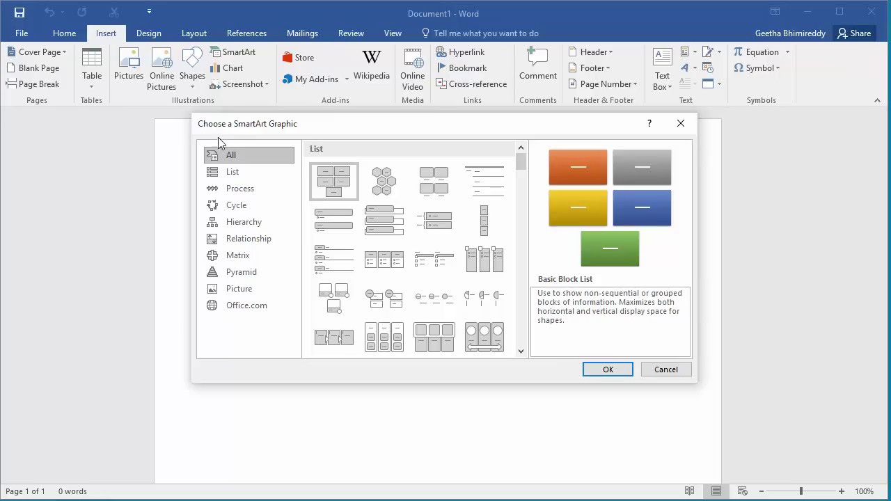
click(241, 226)
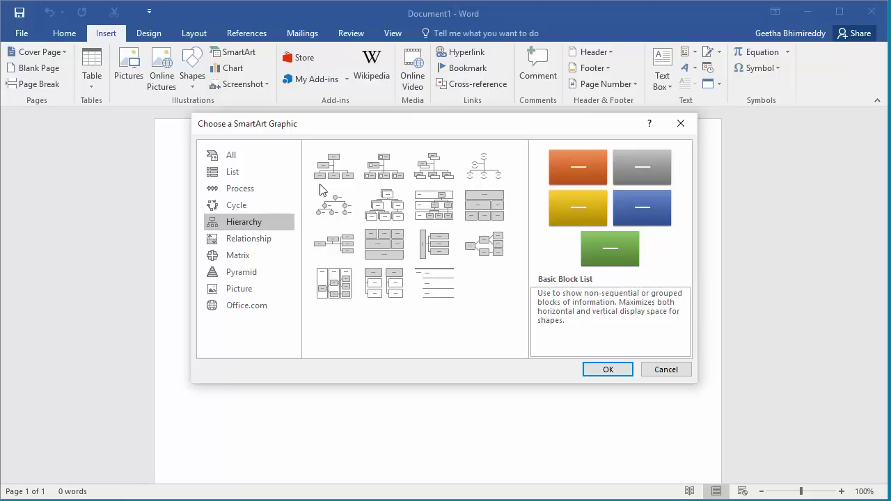
click(341, 175)
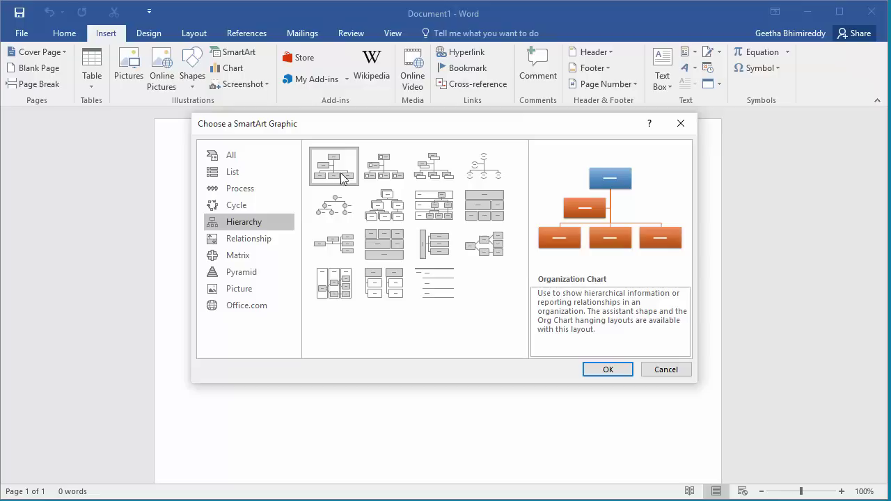
click(607, 369)
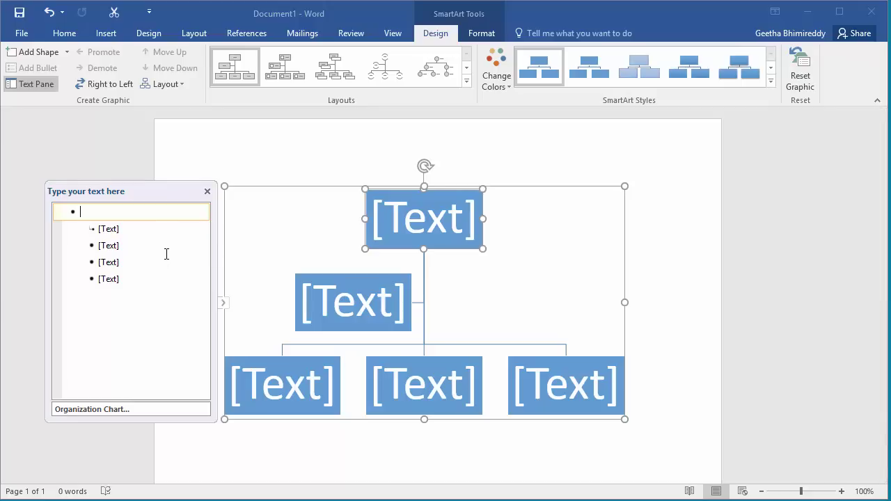
- Label the top box CEO and the box beneath it EXECUTIVE VP
text(CEO)
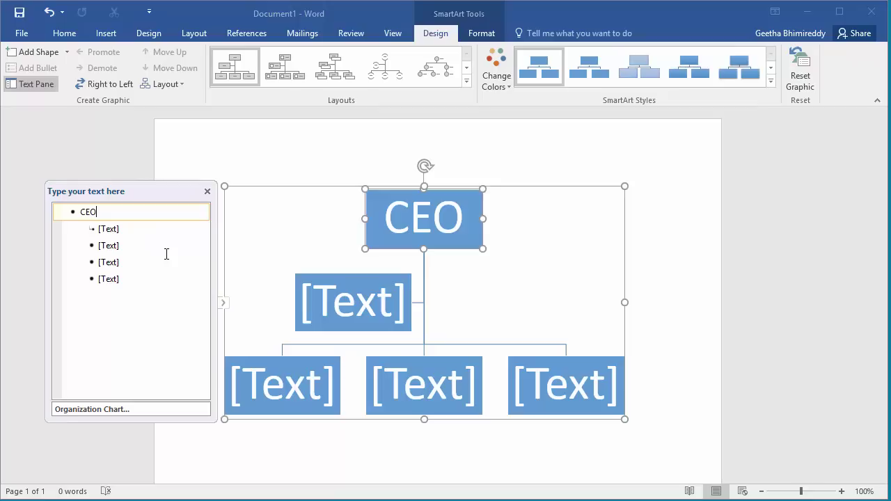
click(346, 307)
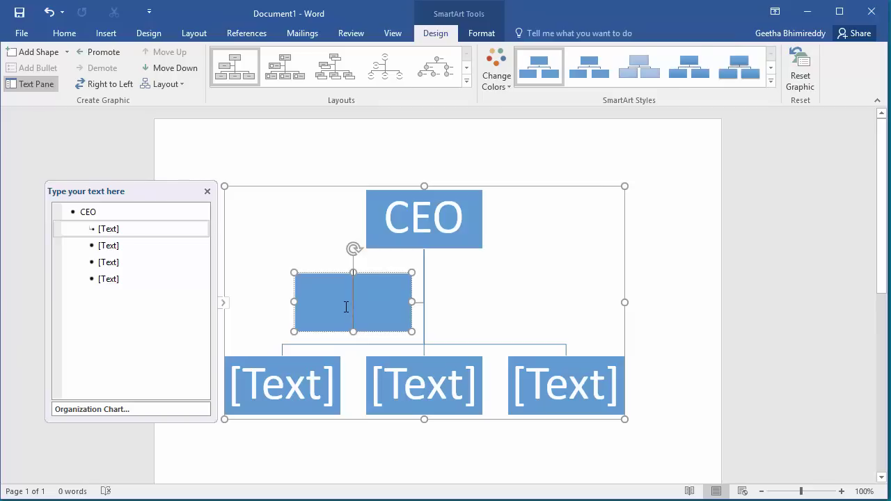
text(EXE)
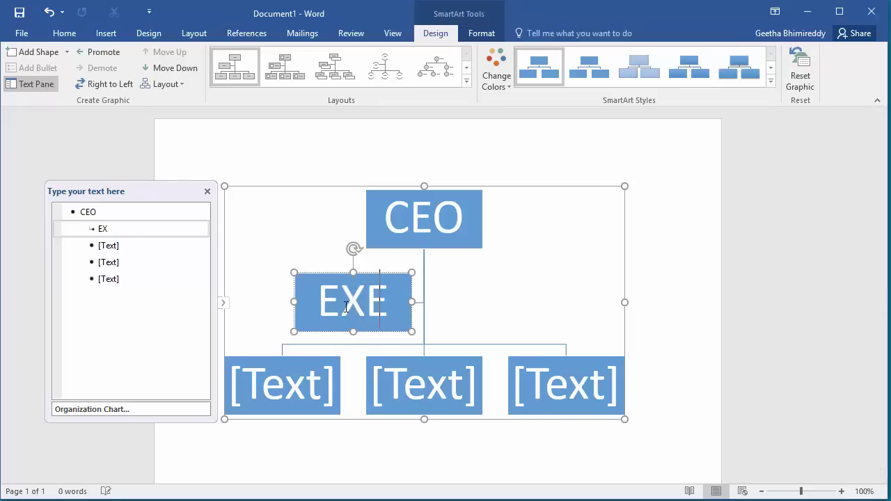
text(CUTI)
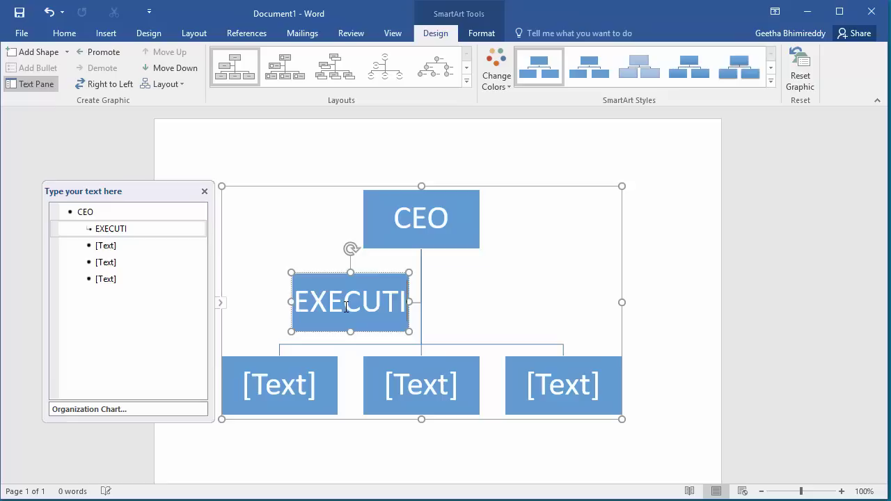
text(VE V)
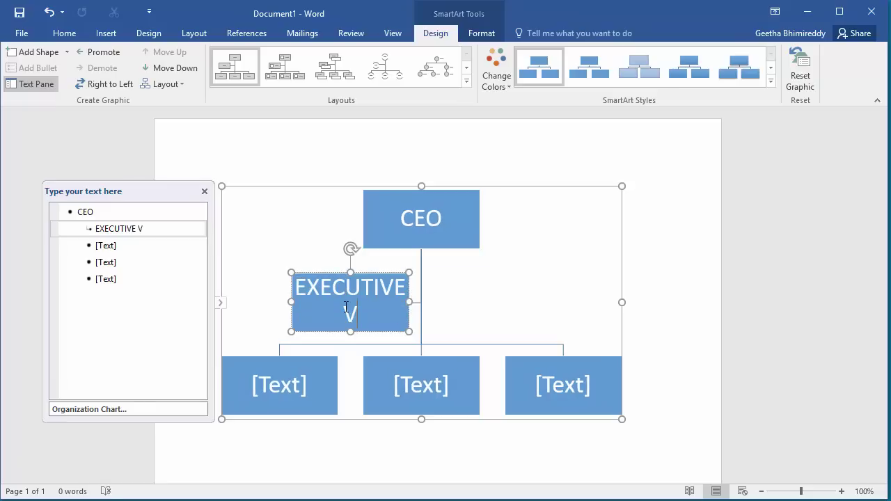
text(P)
- Label the bottom-row boxes VP SALES, VP R&D and VP SERVICES
click(294, 389)
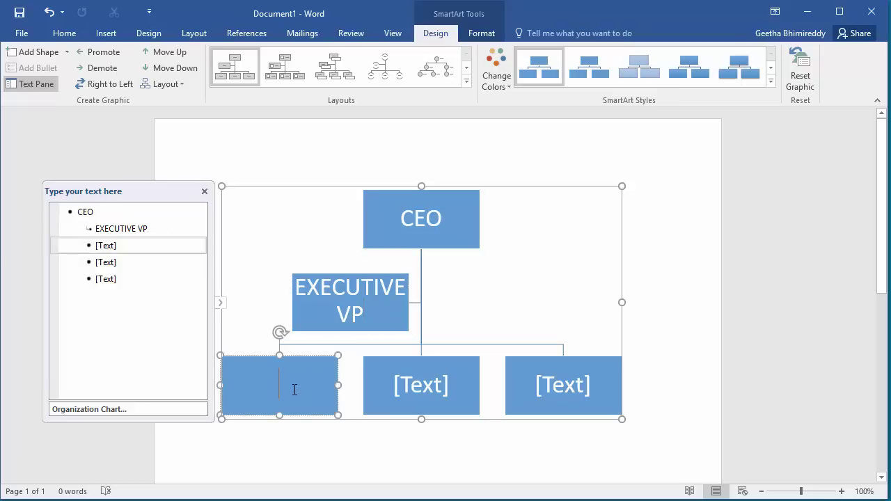
text(VP)
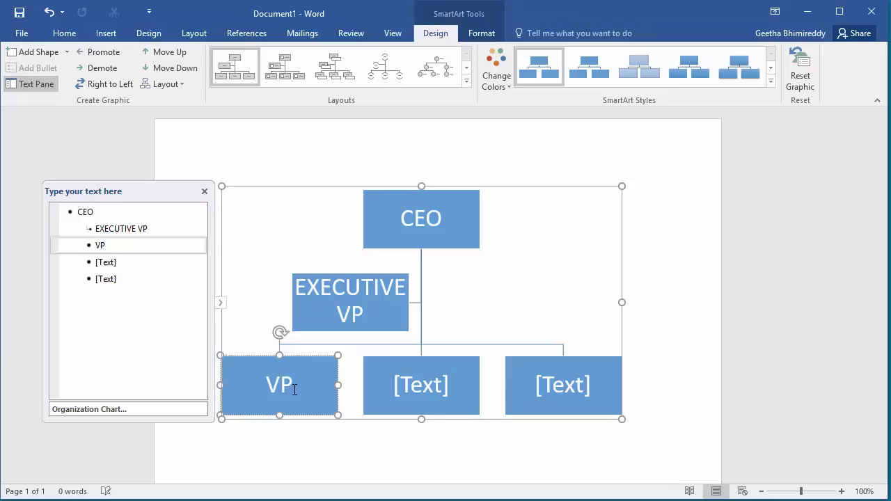
text( SALES)
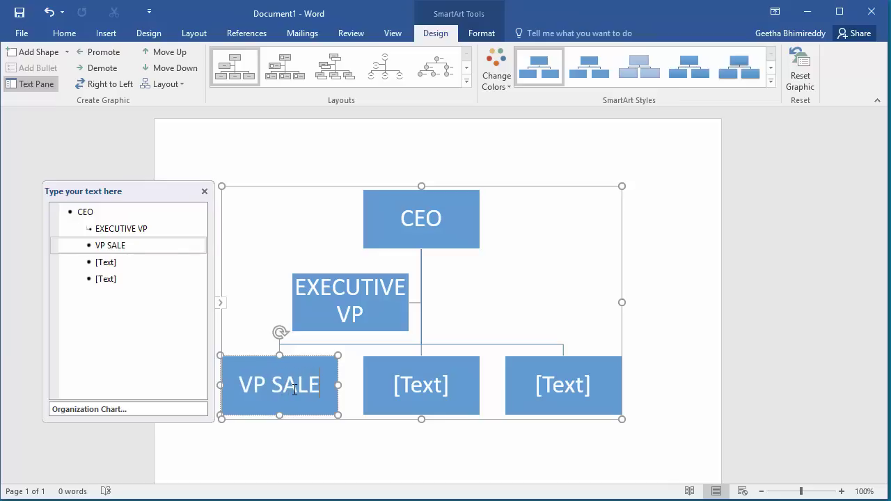
click(418, 392)
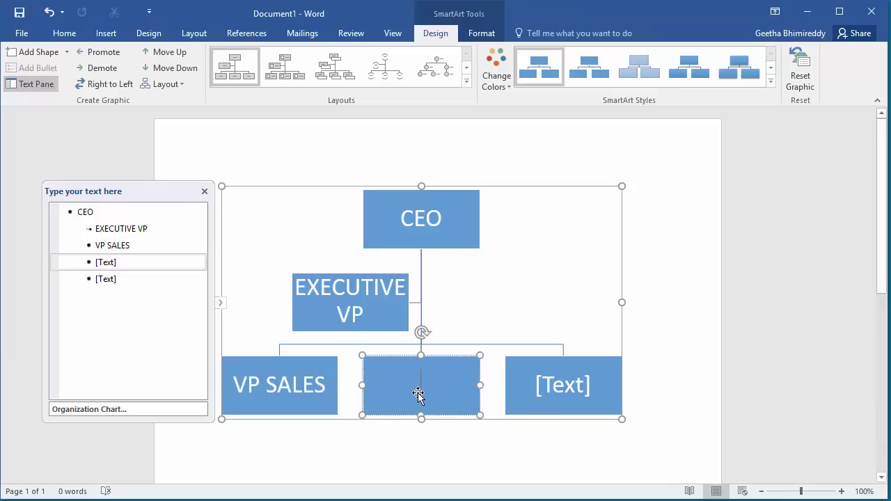
text(VP)
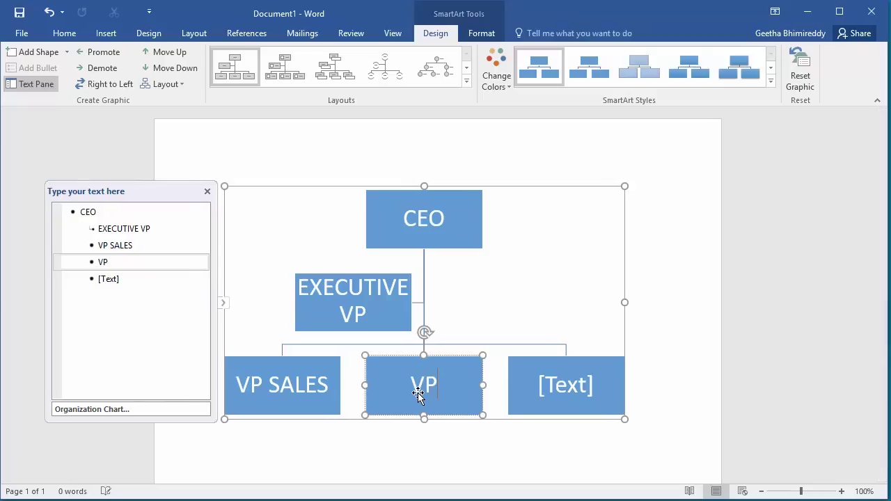
text( R&D)
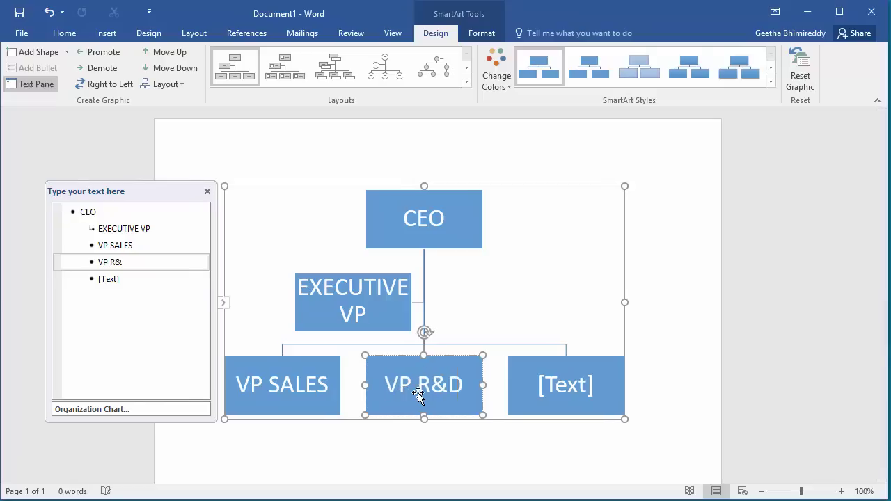
click(557, 387)
text(V)
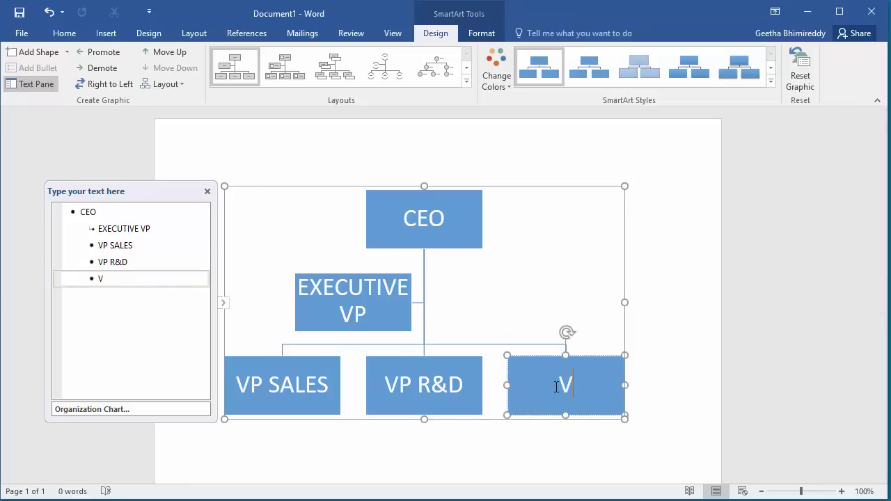
text(P SER)
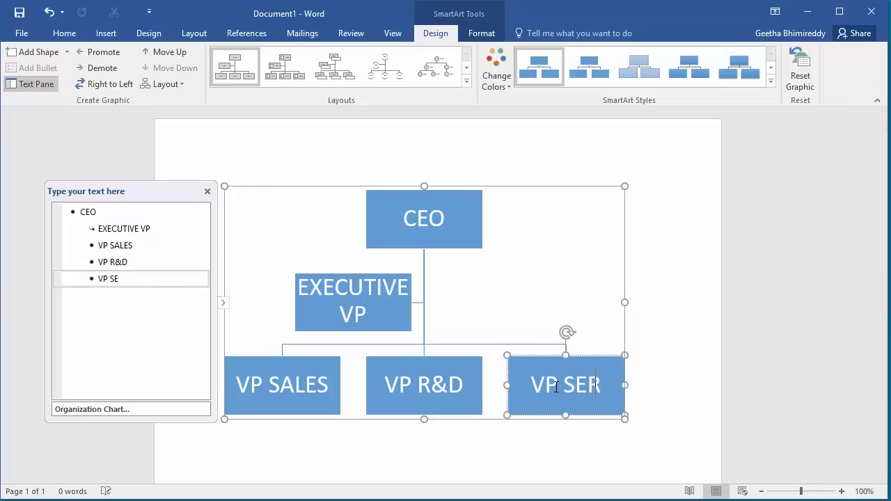
text(VICES)
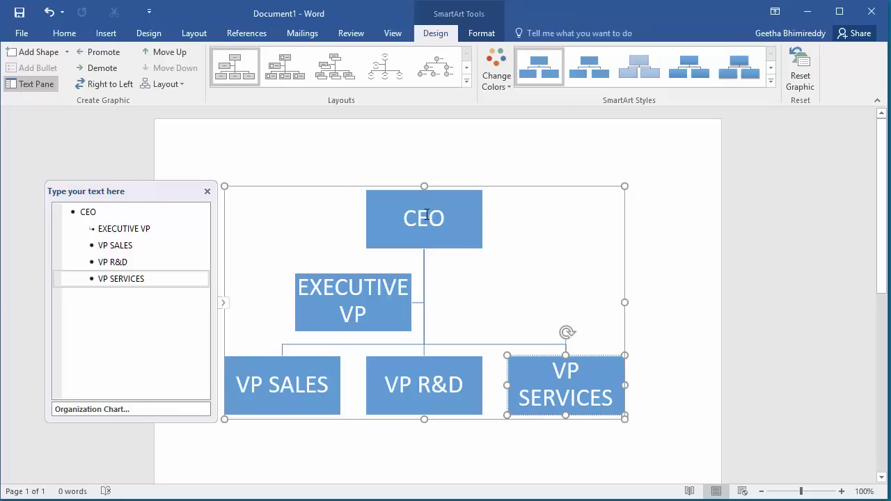
click(208, 193)
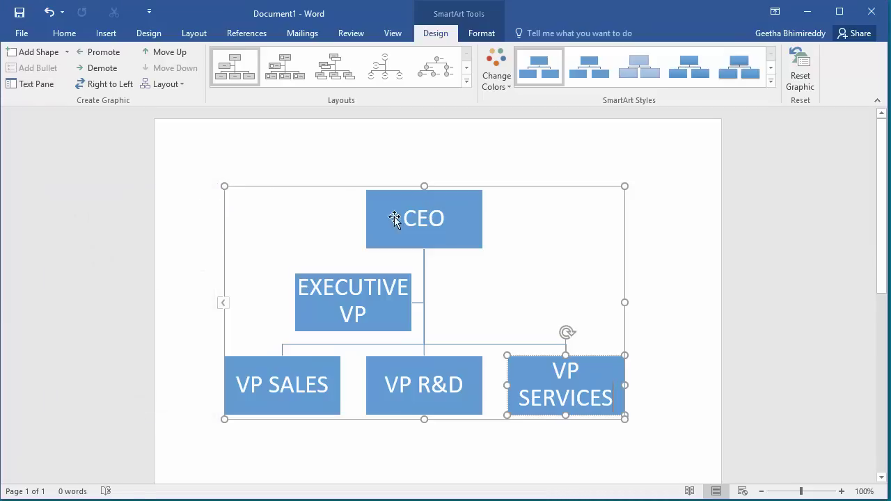
click(686, 442)
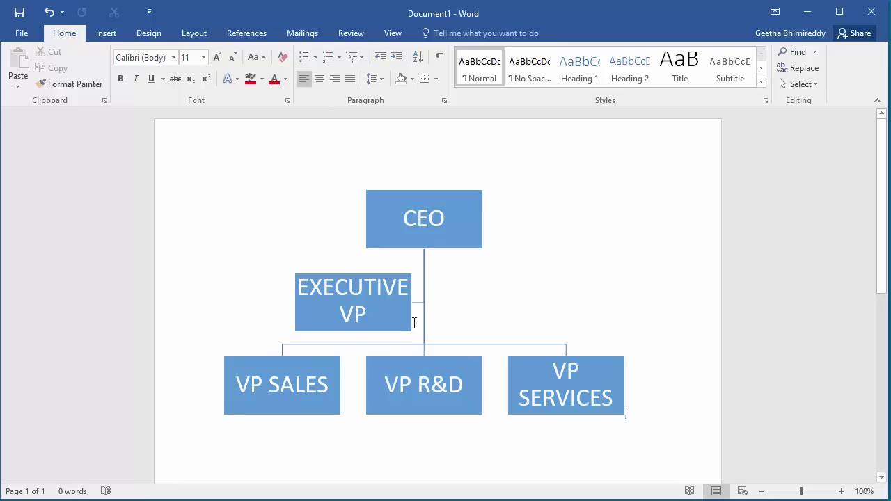
click(447, 291)
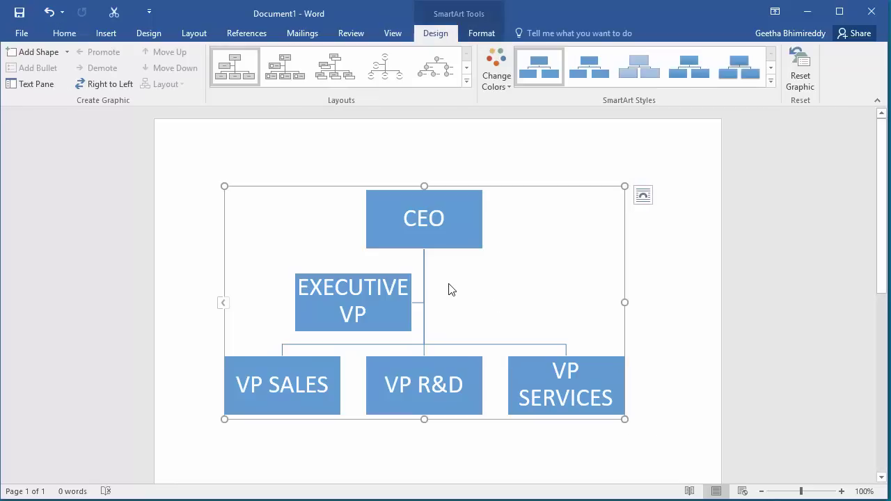
- Add a second box at the EXECUTIVE VP level labelled EXECUTIVE VP
click(224, 304)
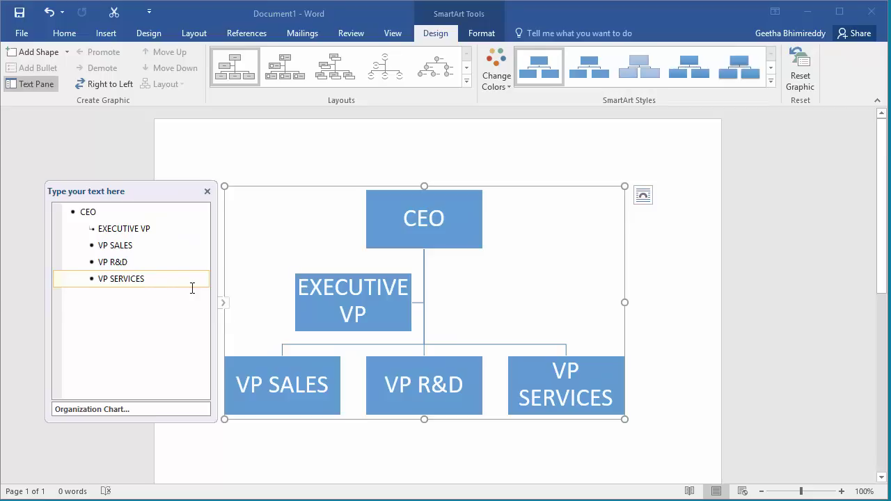
click(145, 228)
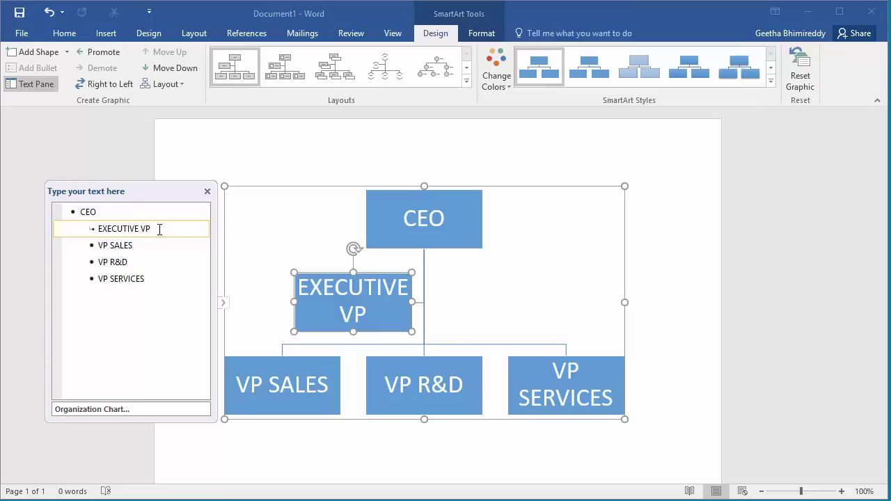
key(Return)
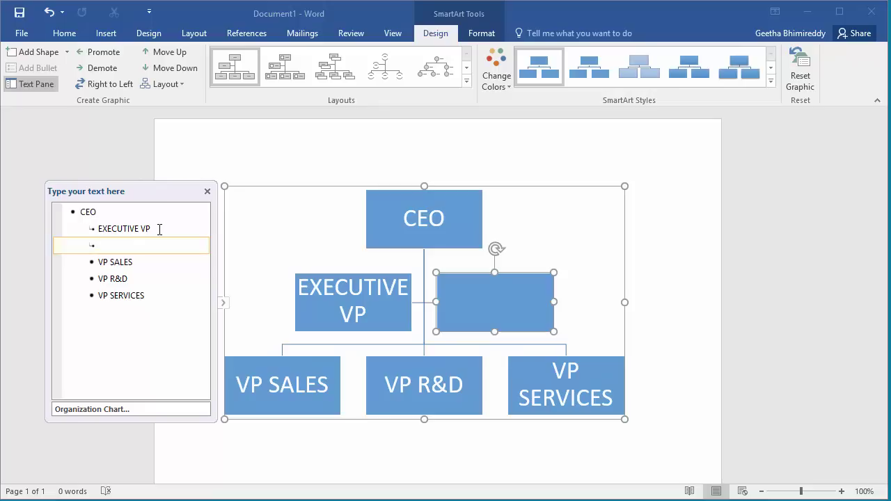
text(EXECUTIVP)
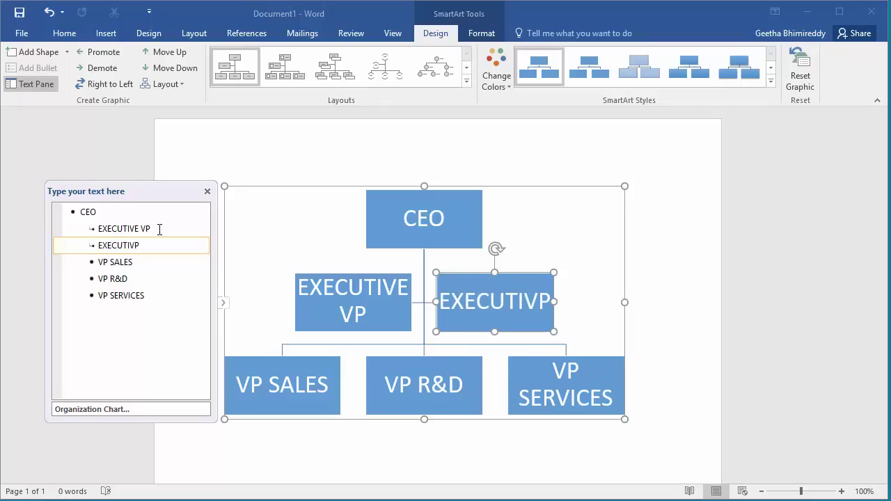
key(BackSpace)
key(BackSpace)
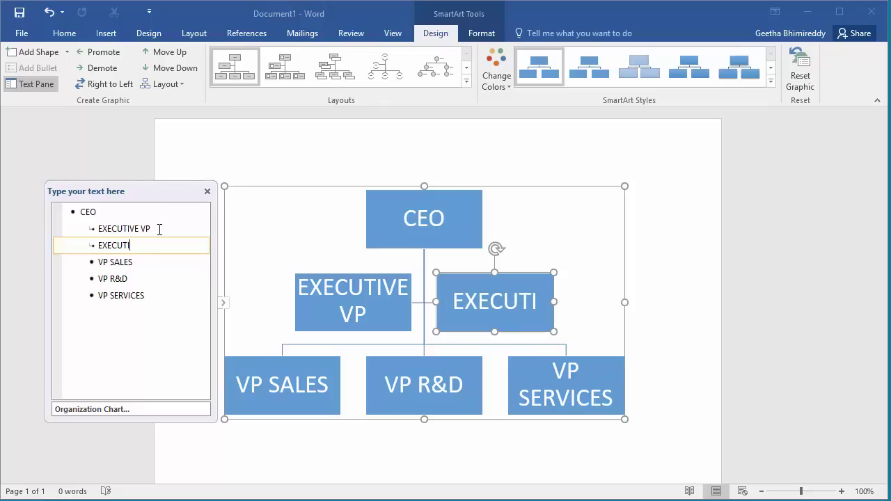
text(VE)
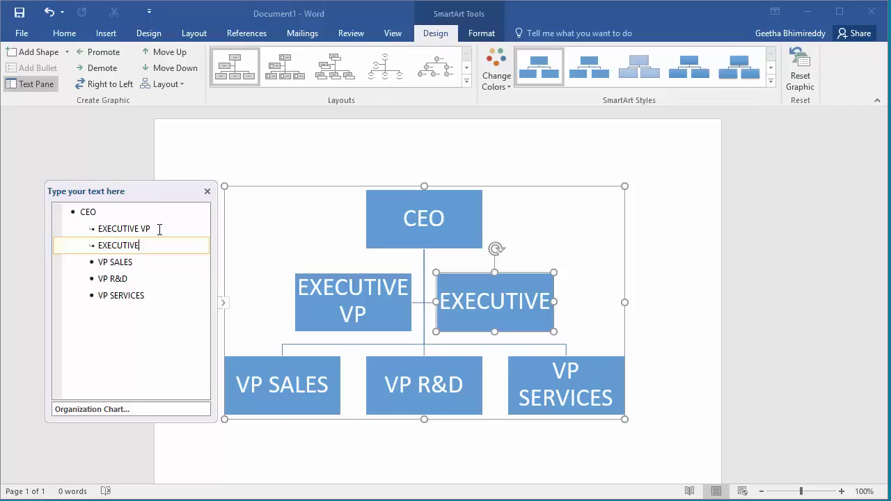
text( VP)
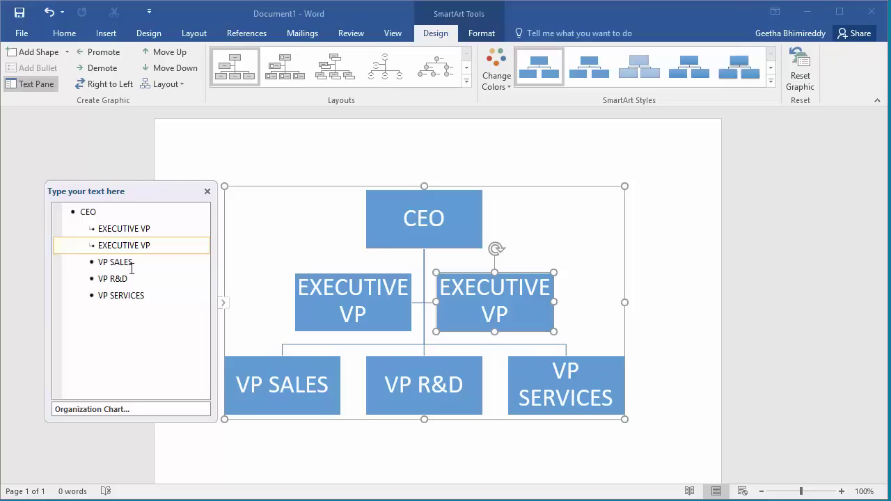
- Add a VP HR box right after VP SALES in the chart
click(132, 264)
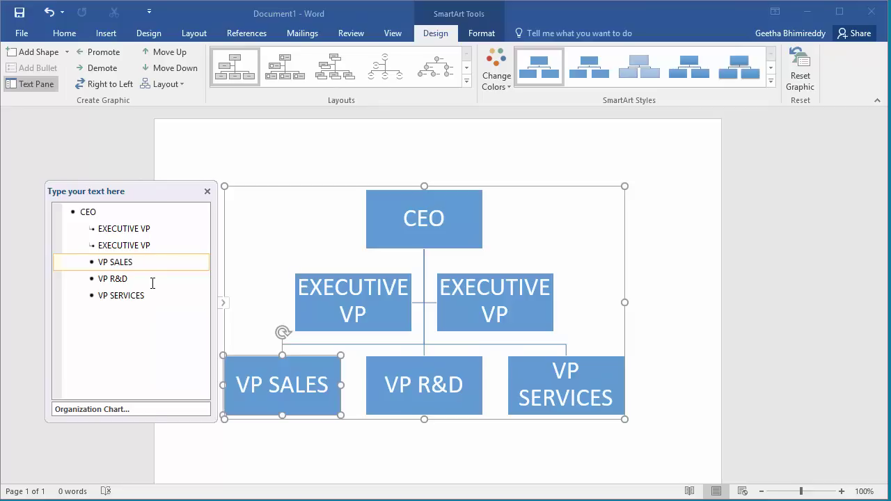
key(Return)
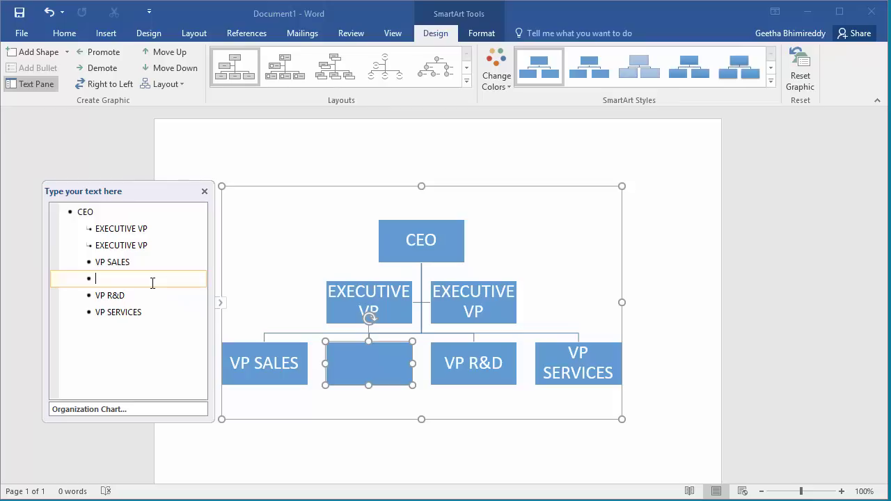
text(VP HR)
- Close the text pane and deselect the org chart
click(205, 193)
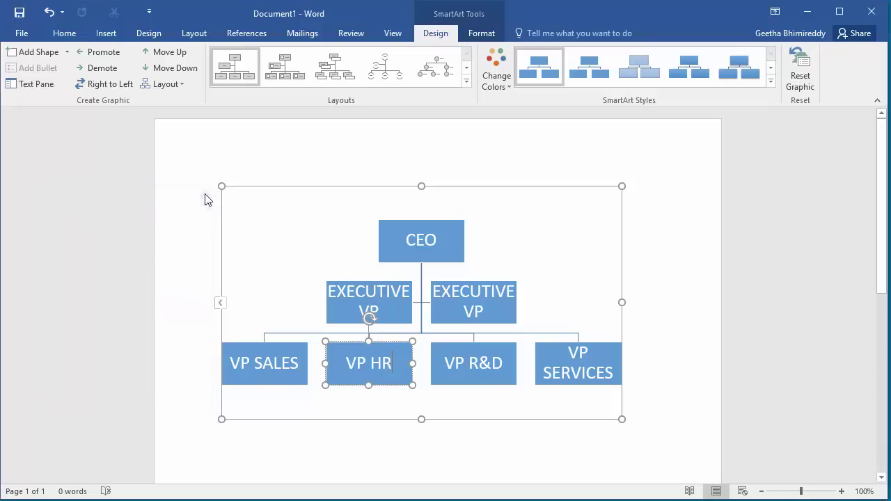
key(Escape)
click(527, 446)
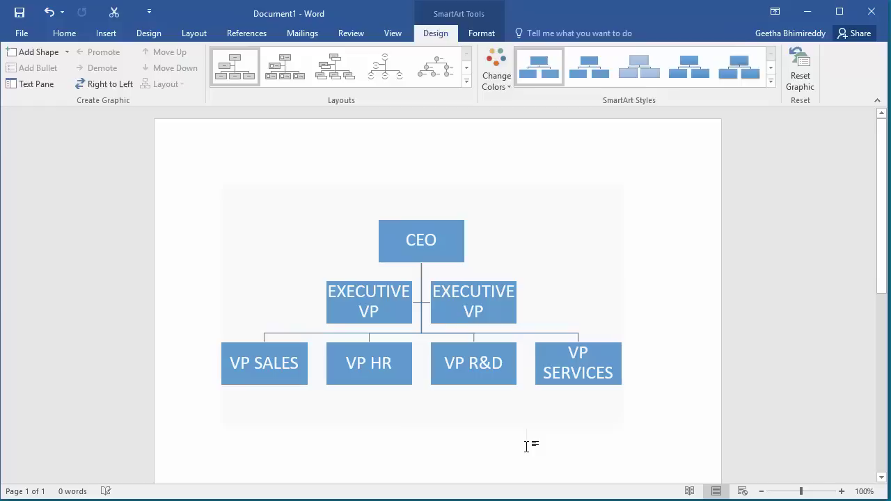